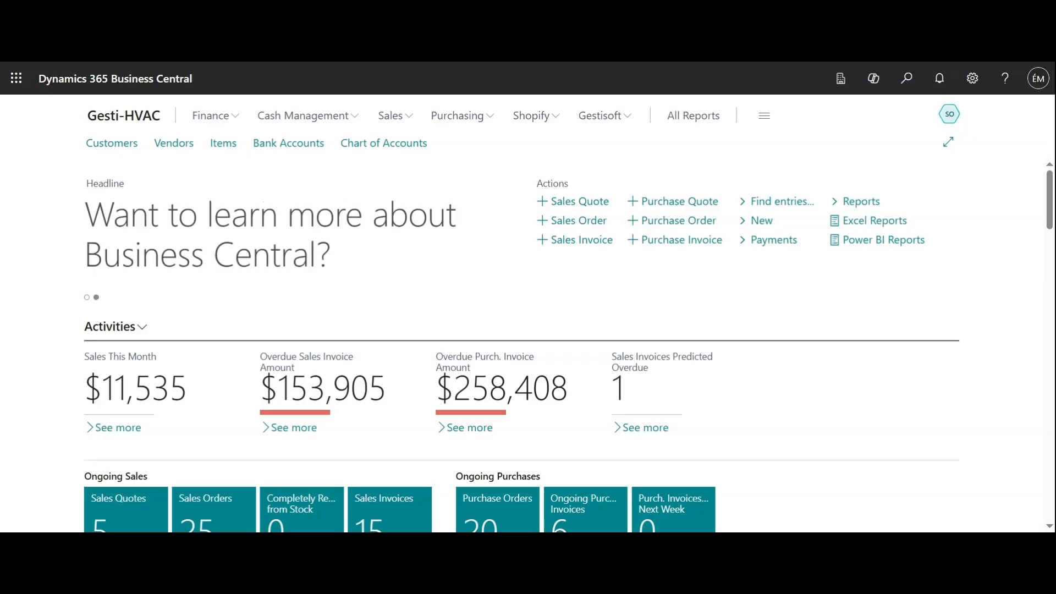
Step: Open the Cash account's card from the chart of accounts and check its Account Category field
left_click(385, 149)
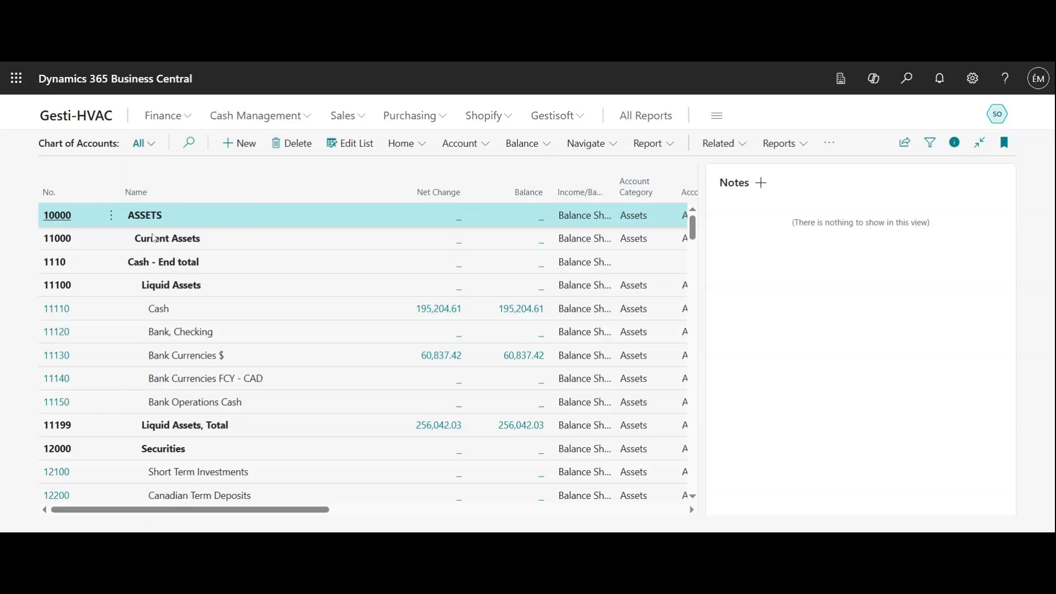
left_click(60, 315)
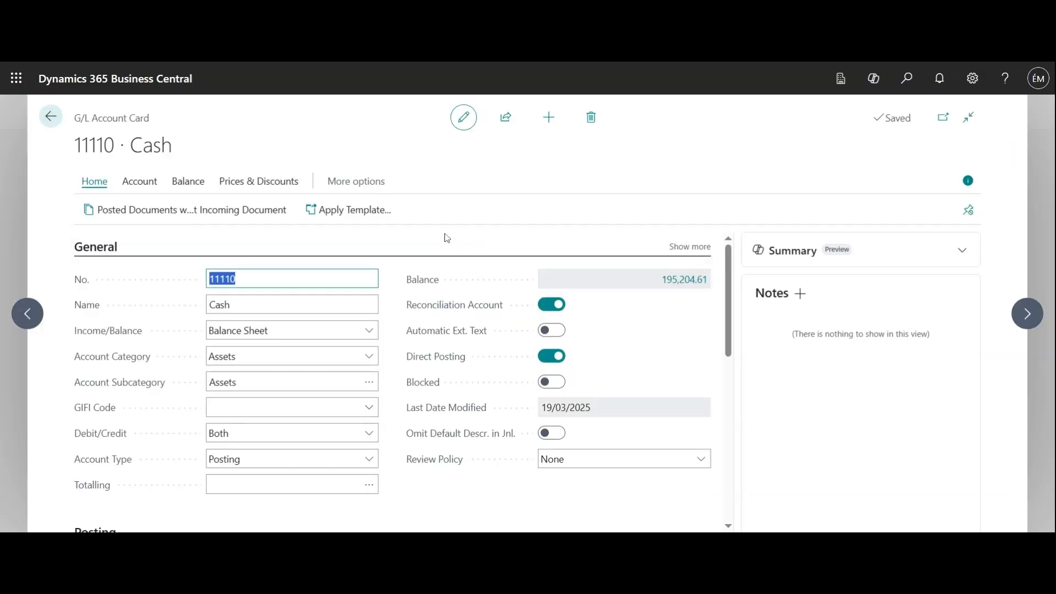
mouse_move(130, 362)
left_click(373, 361)
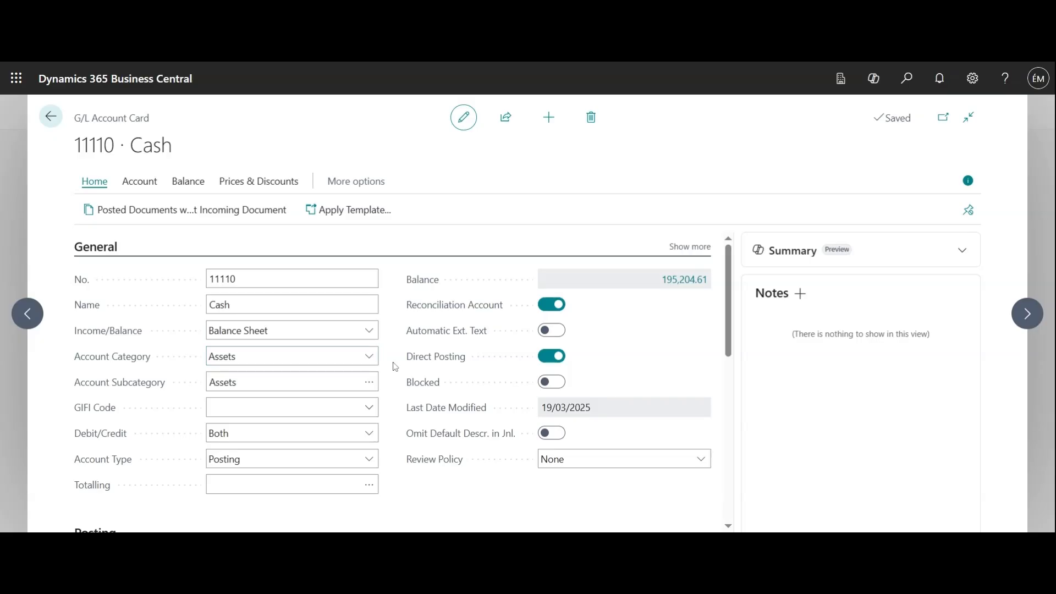
Step: Review the subcategories selectable for the Cash account, cancel the selection and return to the home page
left_click(375, 389)
left_click(376, 389)
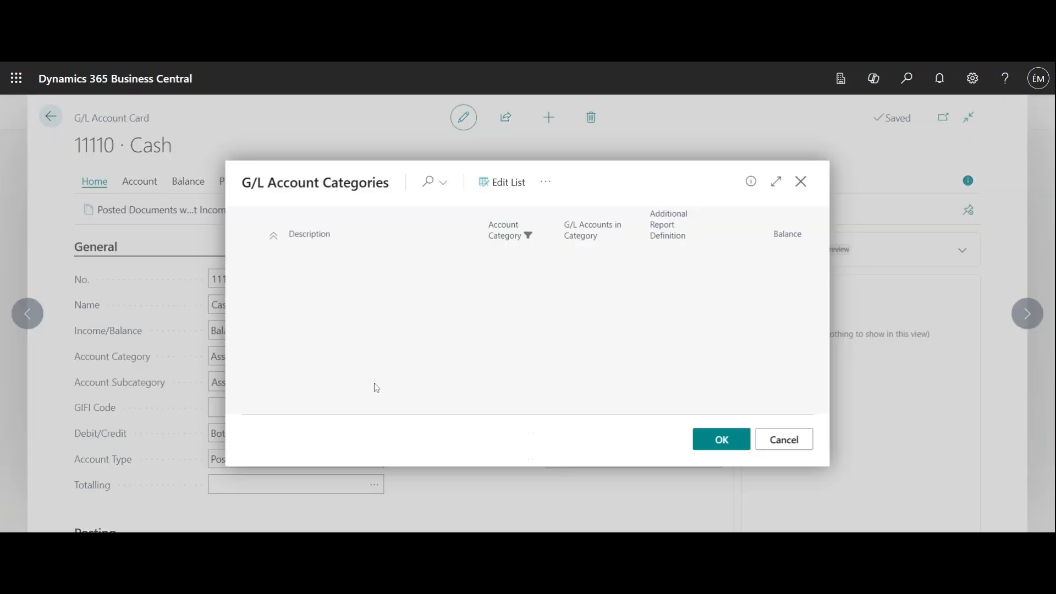
scroll(486, 290, "down", 1)
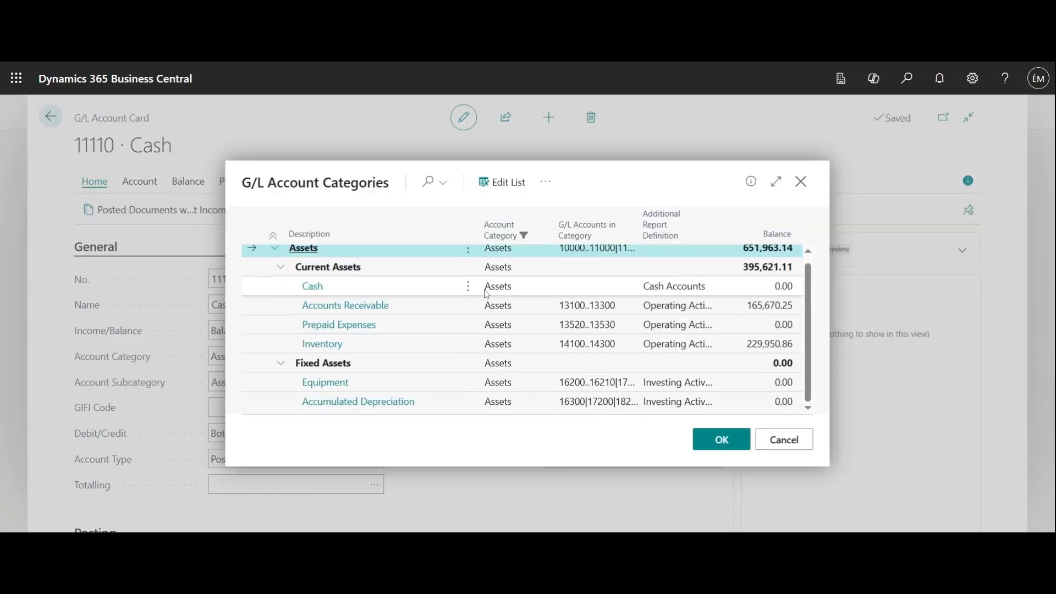
scroll(496, 331, "up", 1)
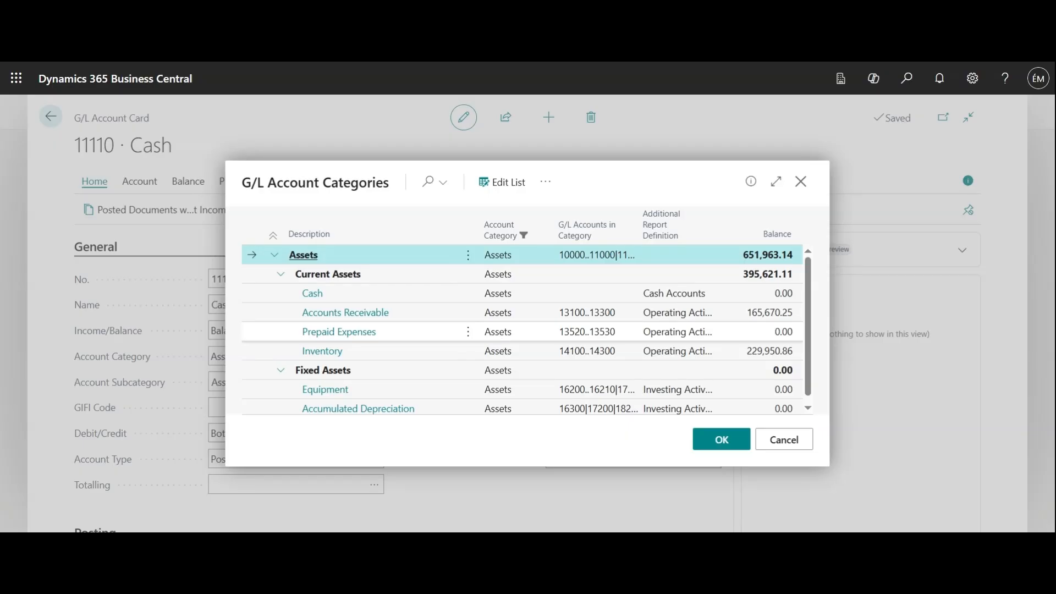
left_click(785, 440)
left_click(50, 116)
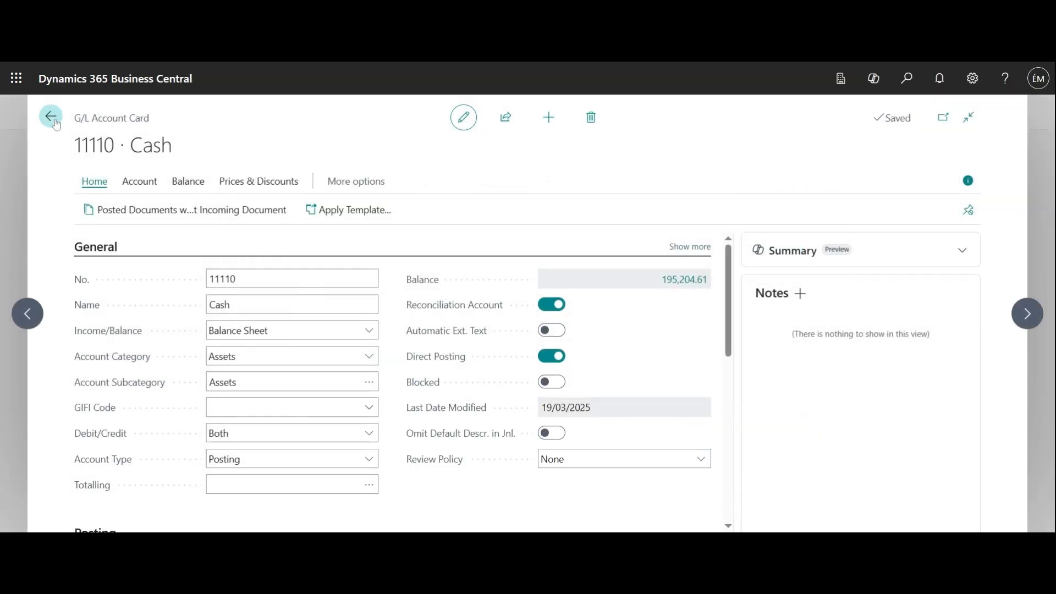
left_click(54, 120)
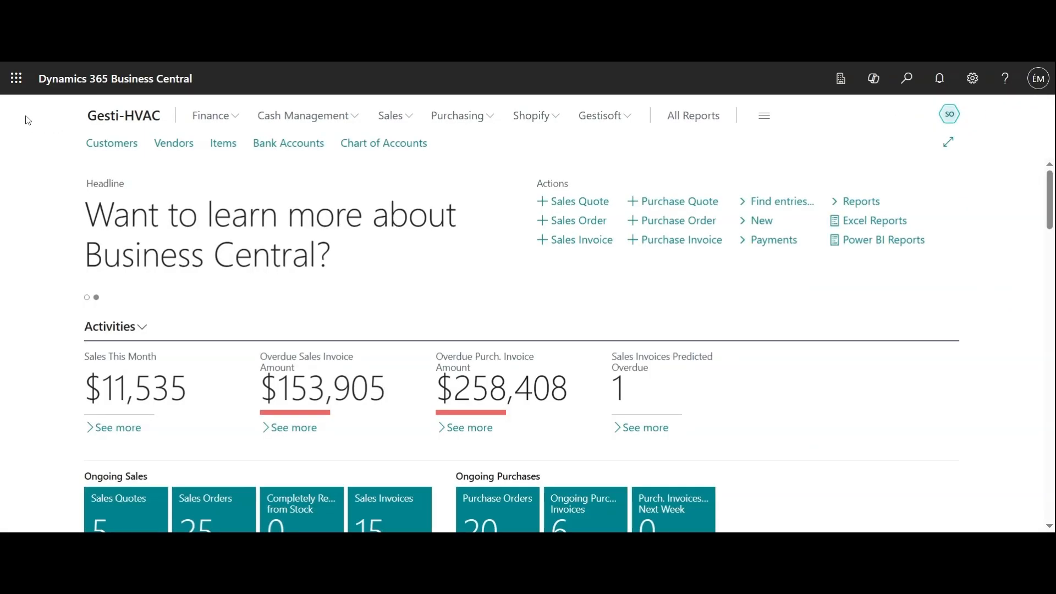
Step: Open the G/L Account Categories list and review the categories and subcategories from Assets to Expense
left_click(230, 122)
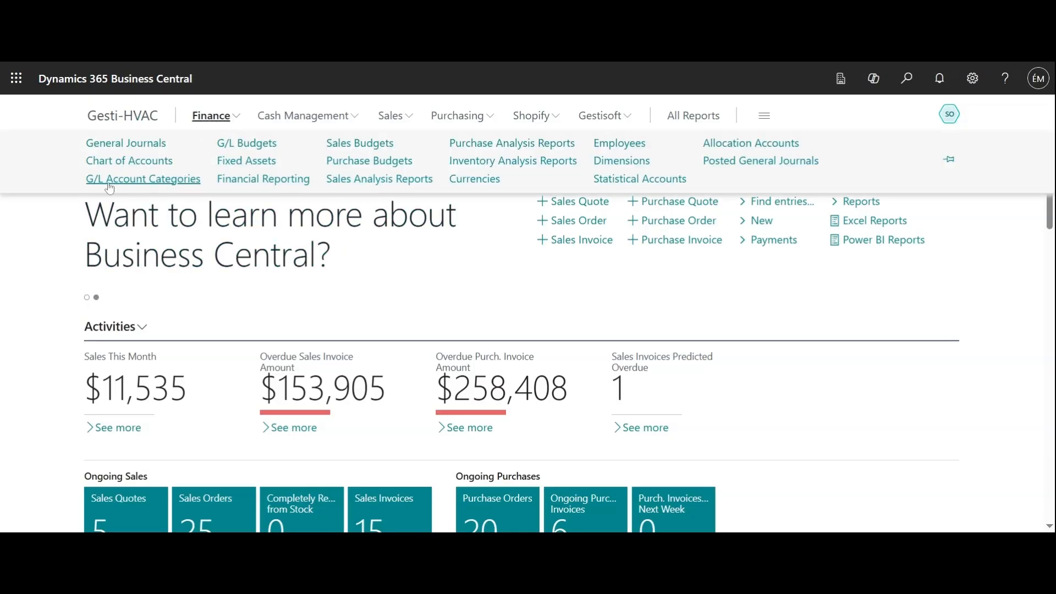
left_click(136, 185)
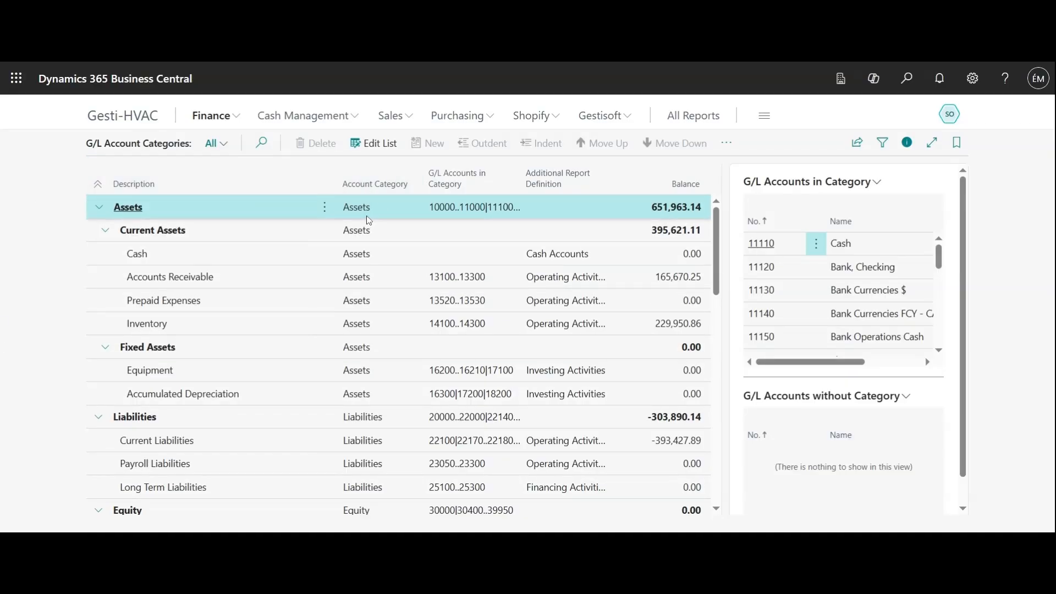
scroll(365, 374, "down", 2)
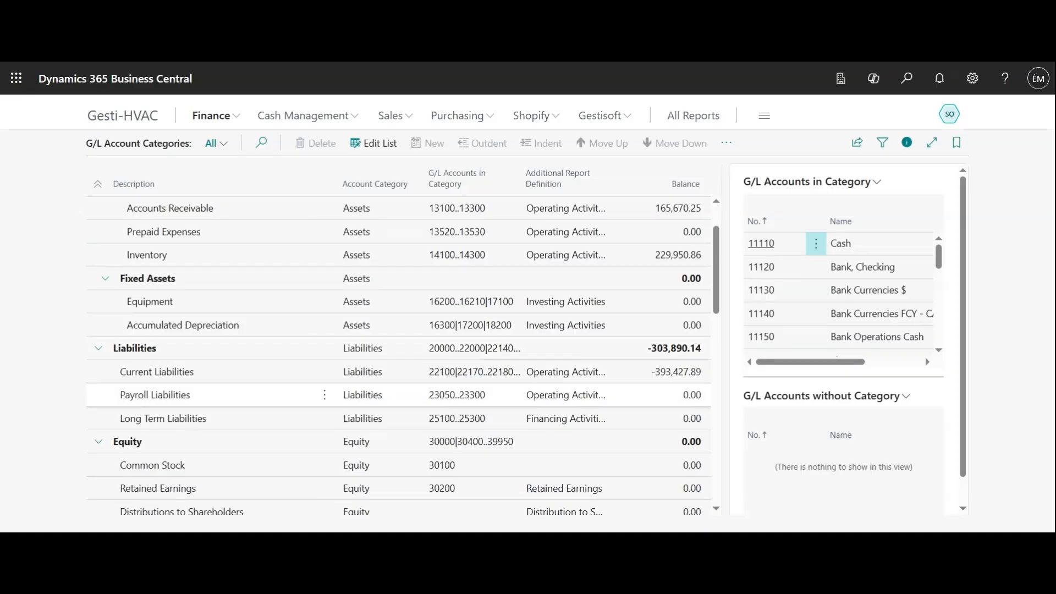
scroll(177, 267, "up", 3)
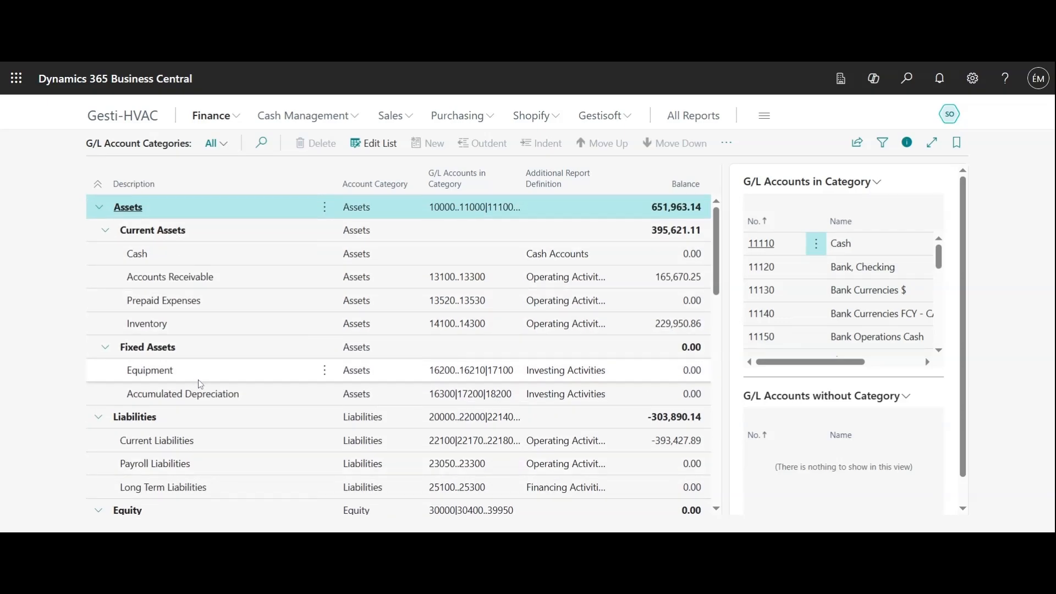
scroll(201, 385, "down", 5)
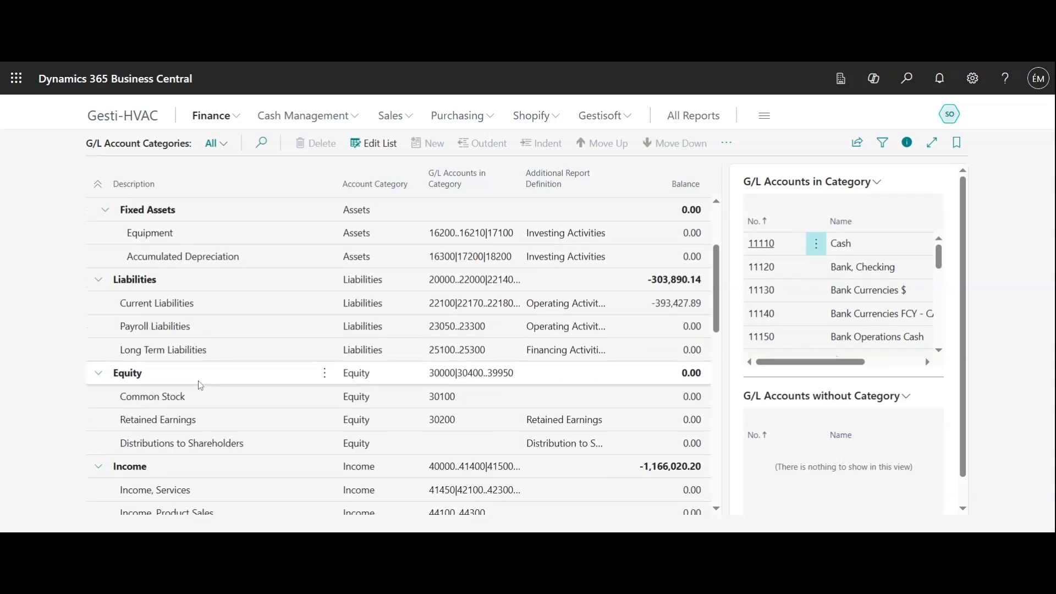
scroll(201, 377, "down", 15)
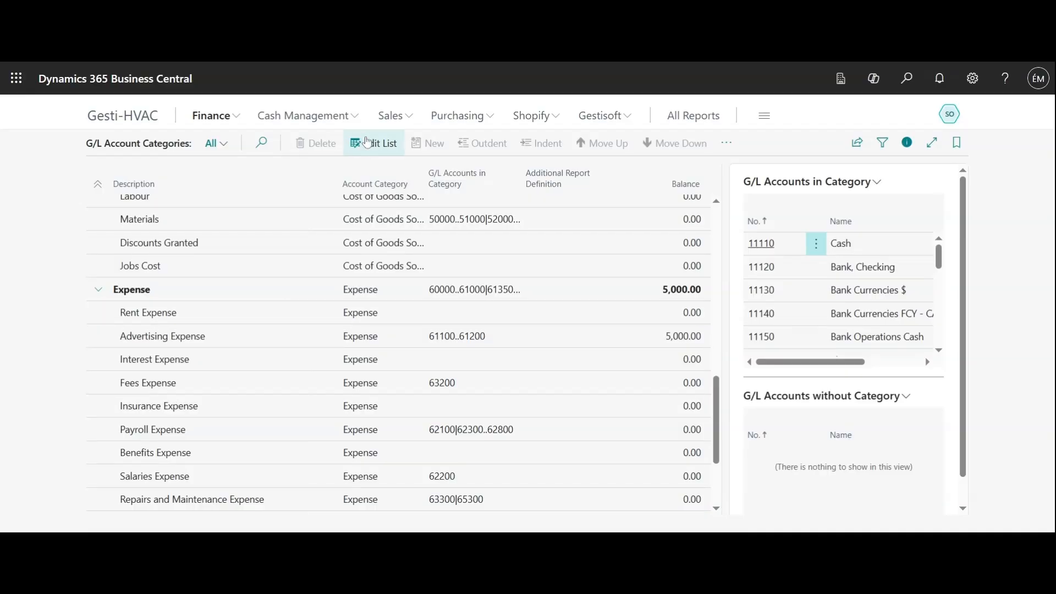
Step: Make the category list editable and add a "Building insurances" Expense category directly below Insurance Expense
left_click(370, 144)
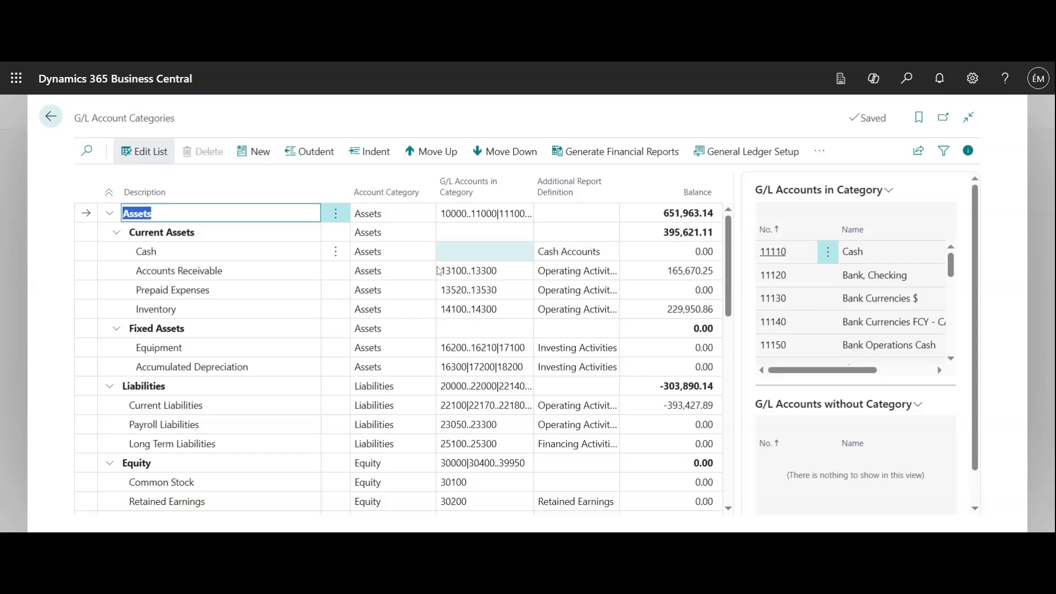
scroll(306, 296, "down", 9)
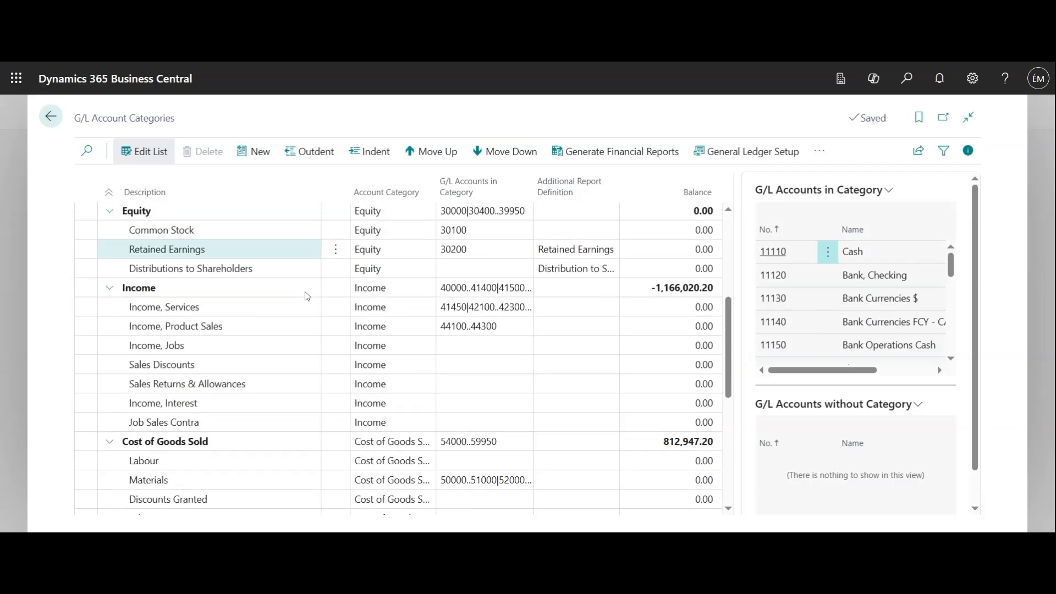
scroll(307, 296, "down", 2)
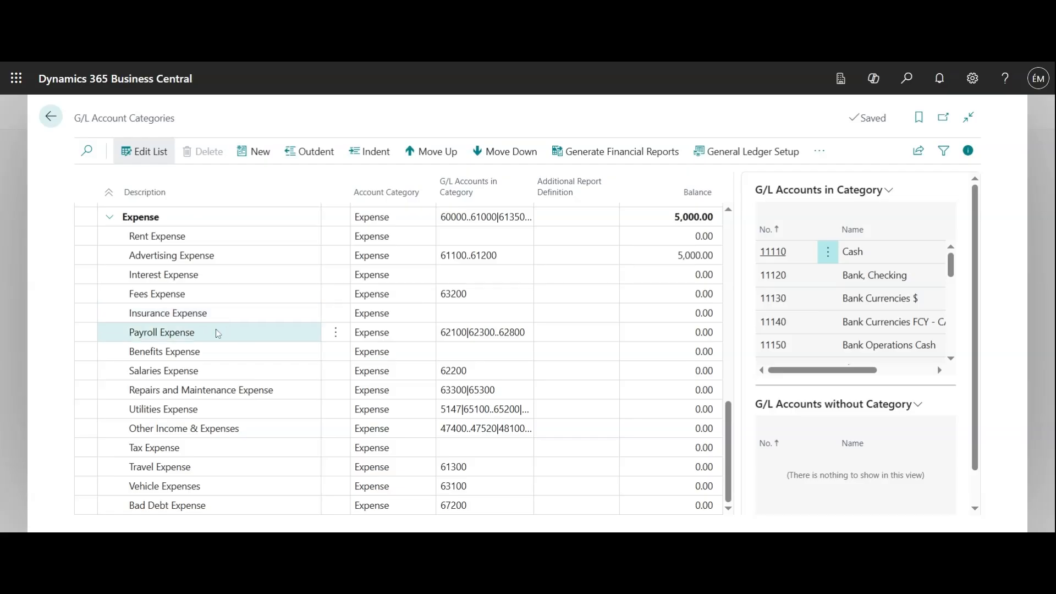
left_click(225, 313)
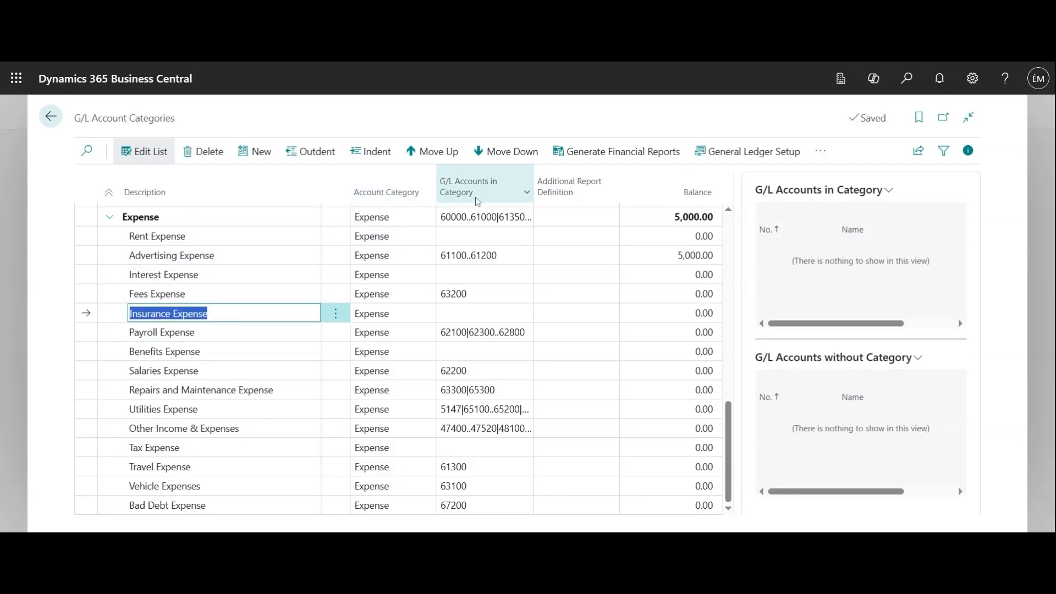
left_click(251, 154)
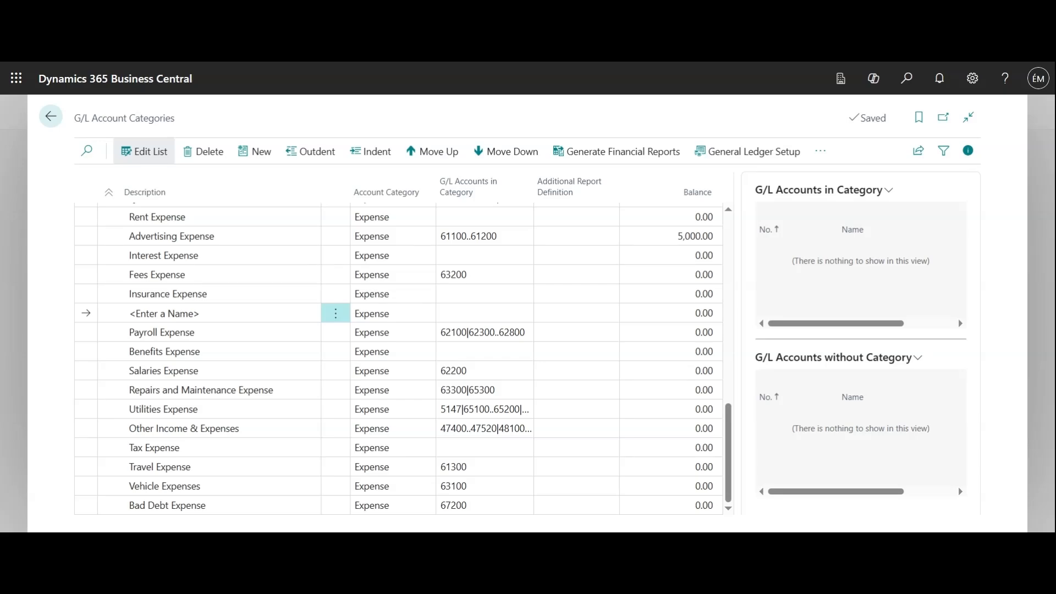
left_click(165, 314)
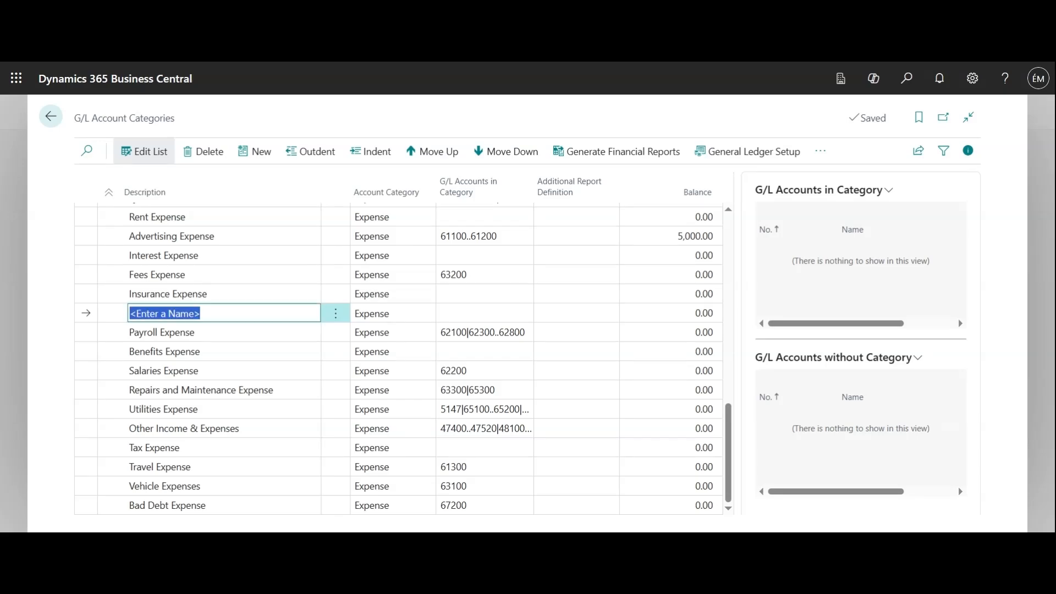
type("Building ")
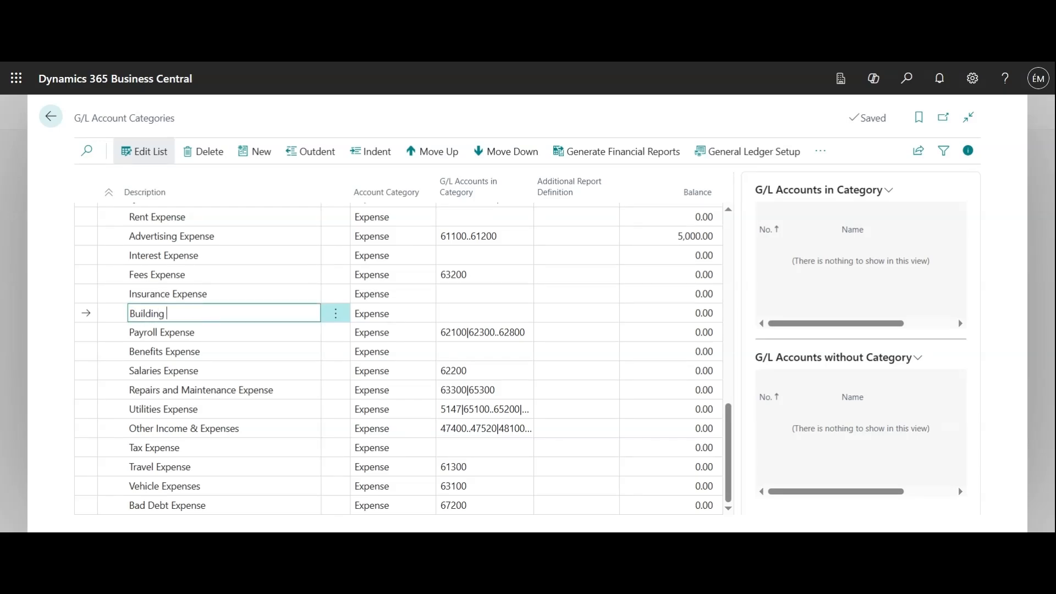
type("insurances")
left_click(409, 320)
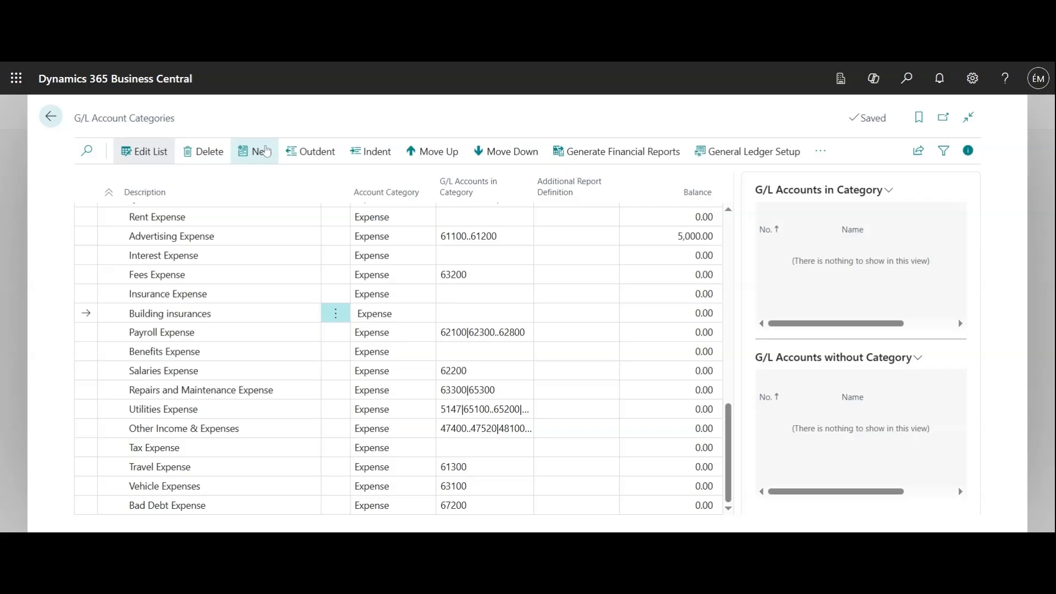
Step: Add another Expense category named "Car insurances" directly below Building insurances
left_click(266, 152)
type("Car insurances")
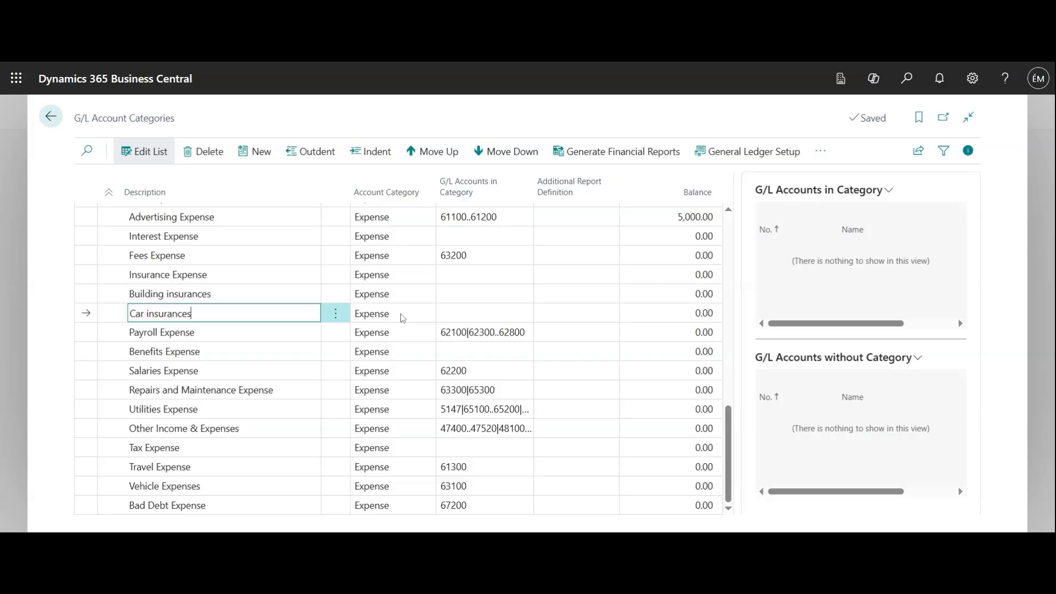
left_click(58, 328)
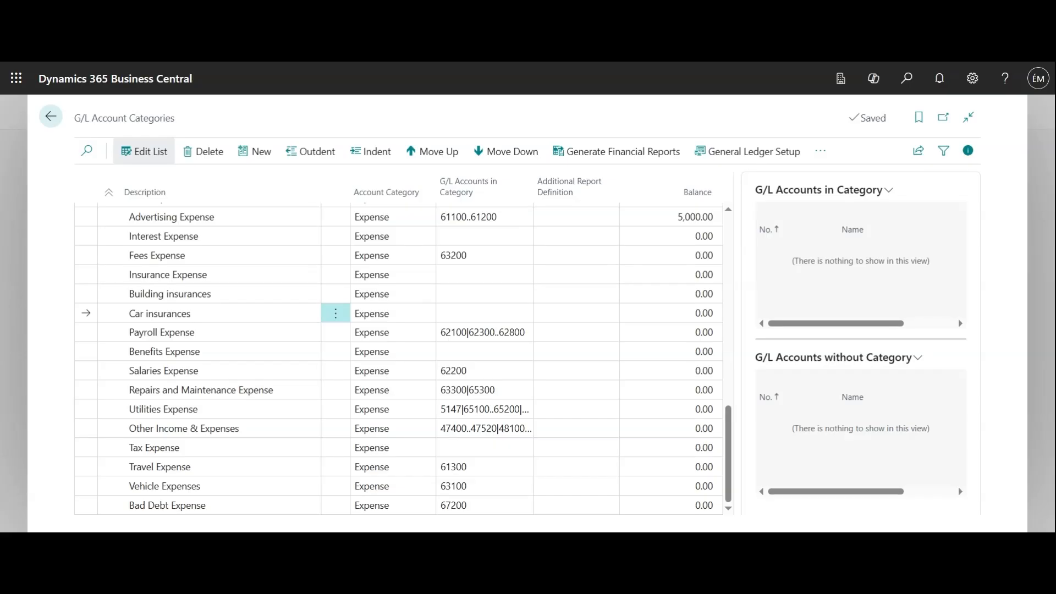
Step: Indent the Building insurances and Car insurances categories one level under Insurance Expense
left_click(89, 302)
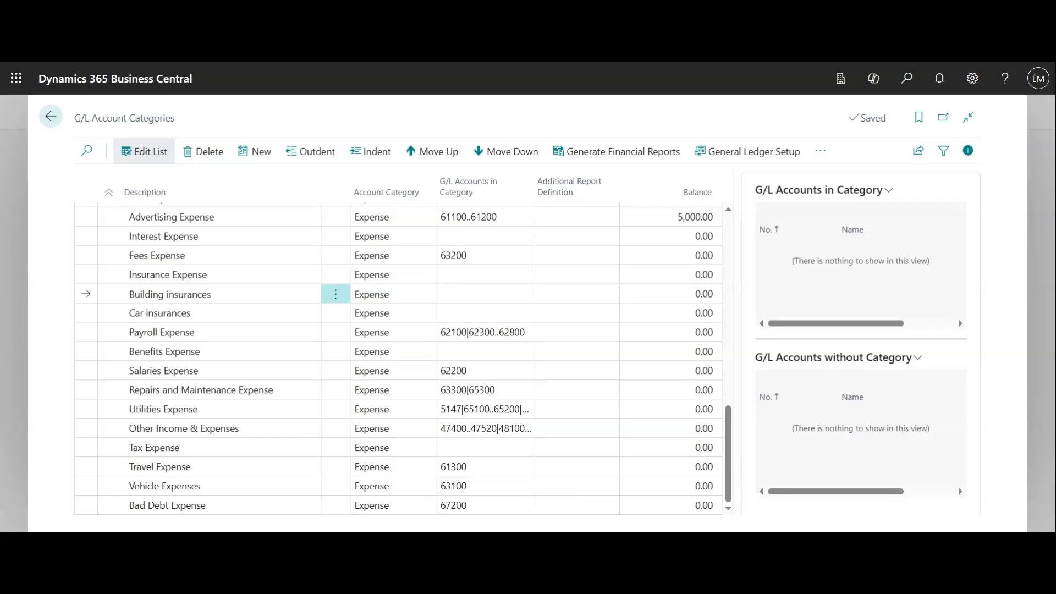
left_click(371, 158)
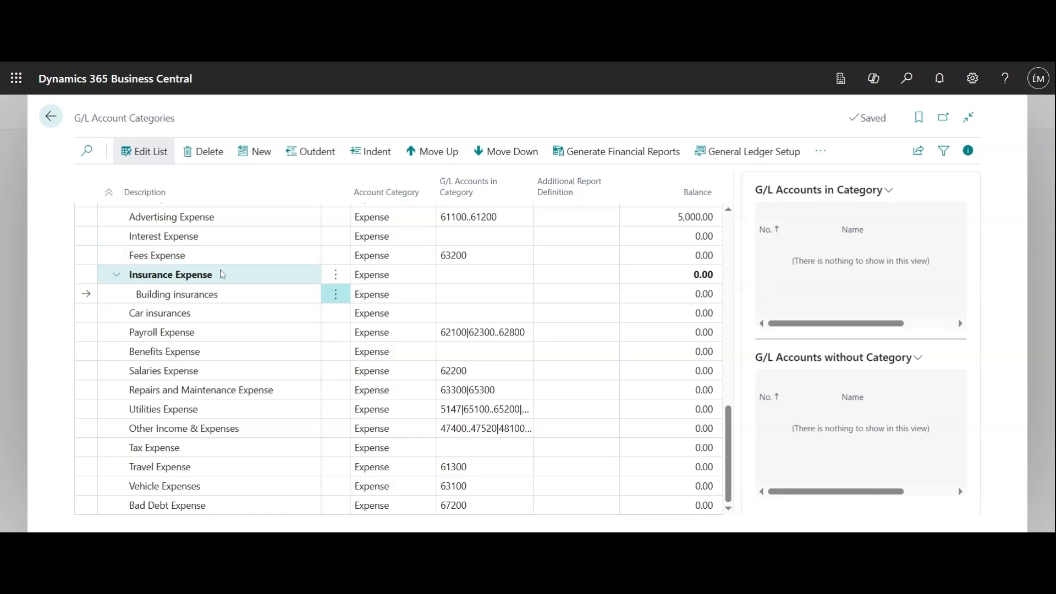
left_click(86, 313)
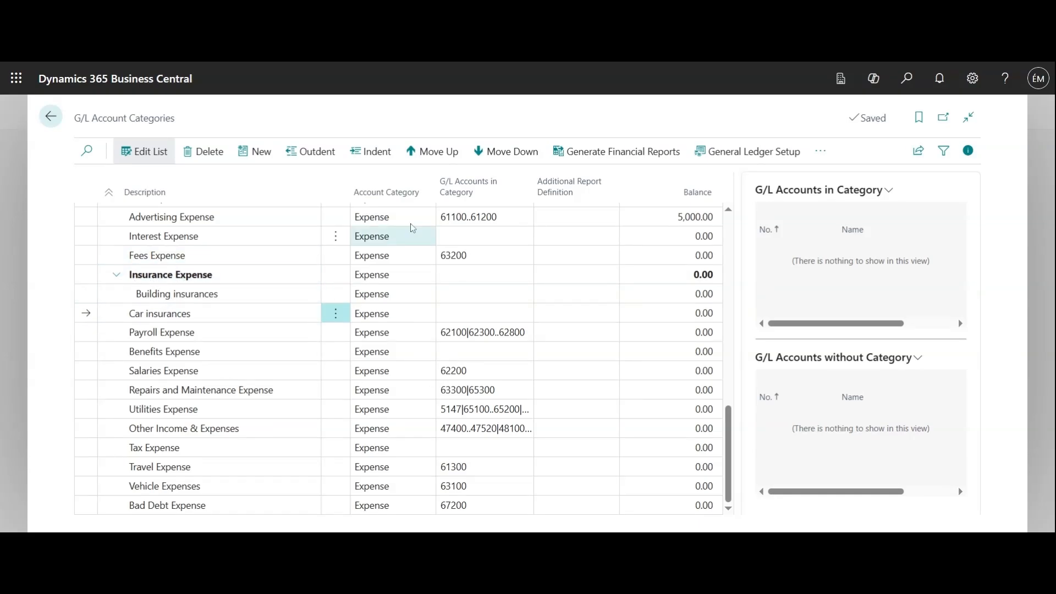
left_click(383, 158)
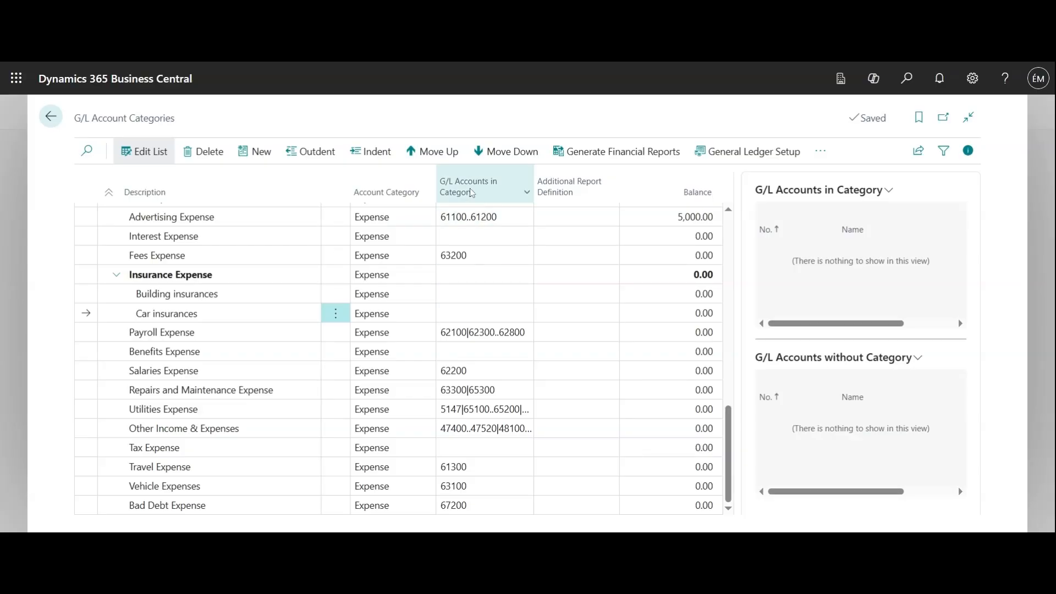
Step: Open the G/L account lookup for the Building insurances category, browse the income statement accounts, and close it without selecting an account
mouse_move(470, 188)
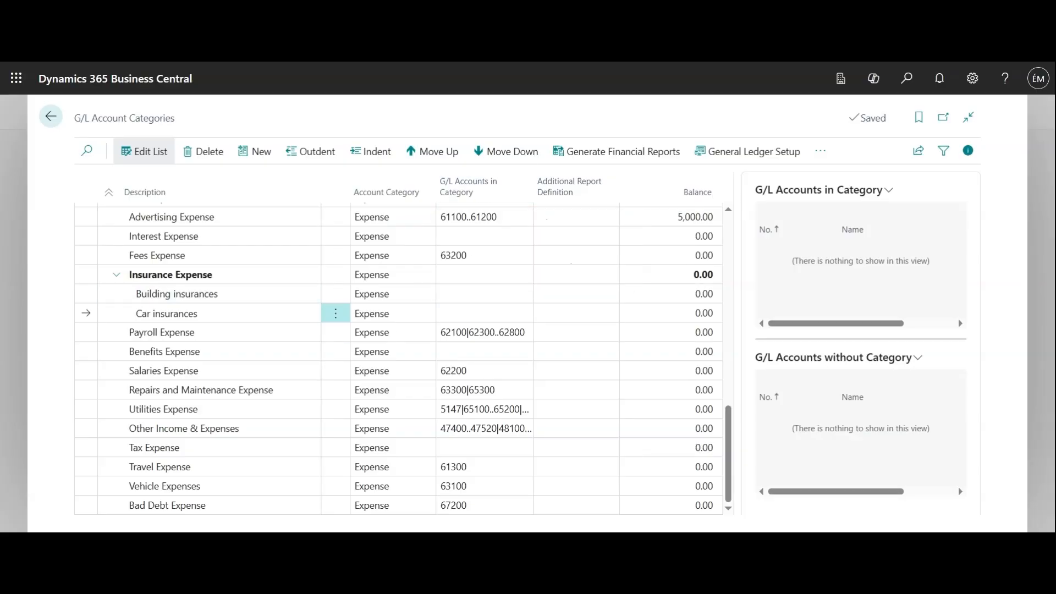
left_click(519, 293)
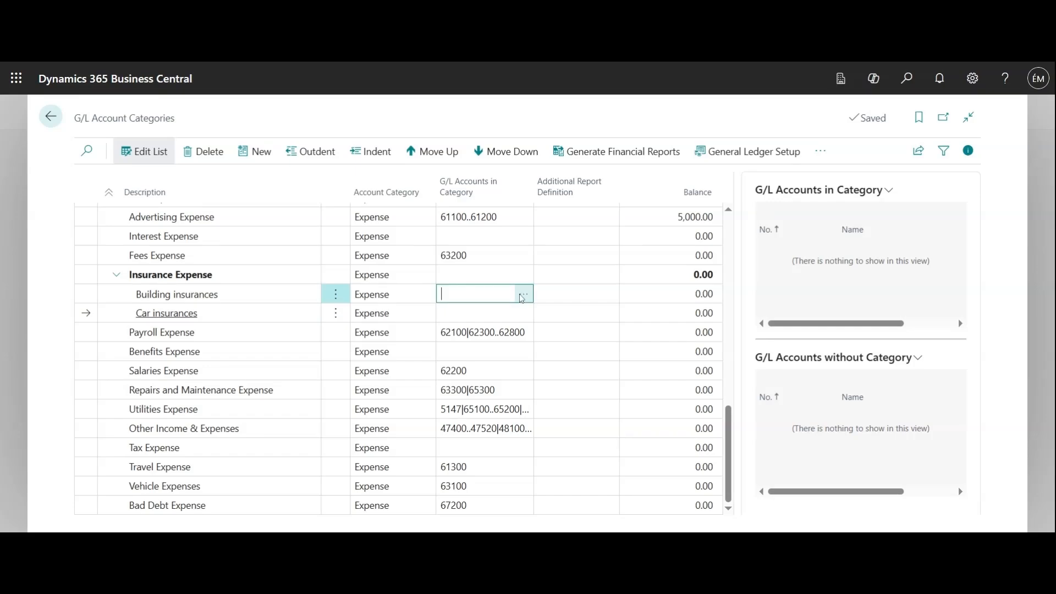
left_click(522, 294)
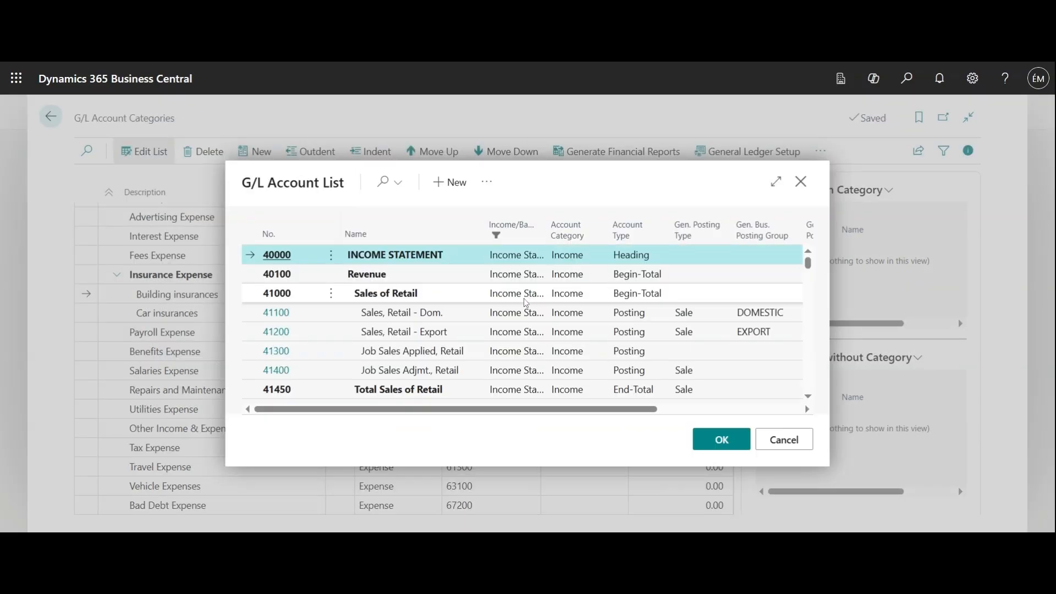
scroll(525, 302, "down", 10)
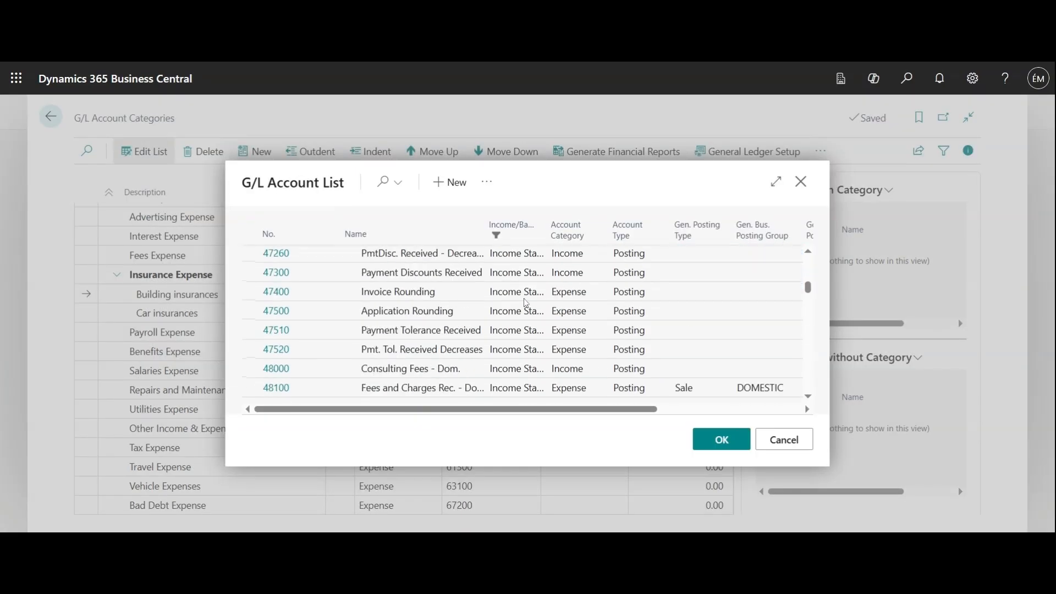
scroll(525, 302, "down", 12)
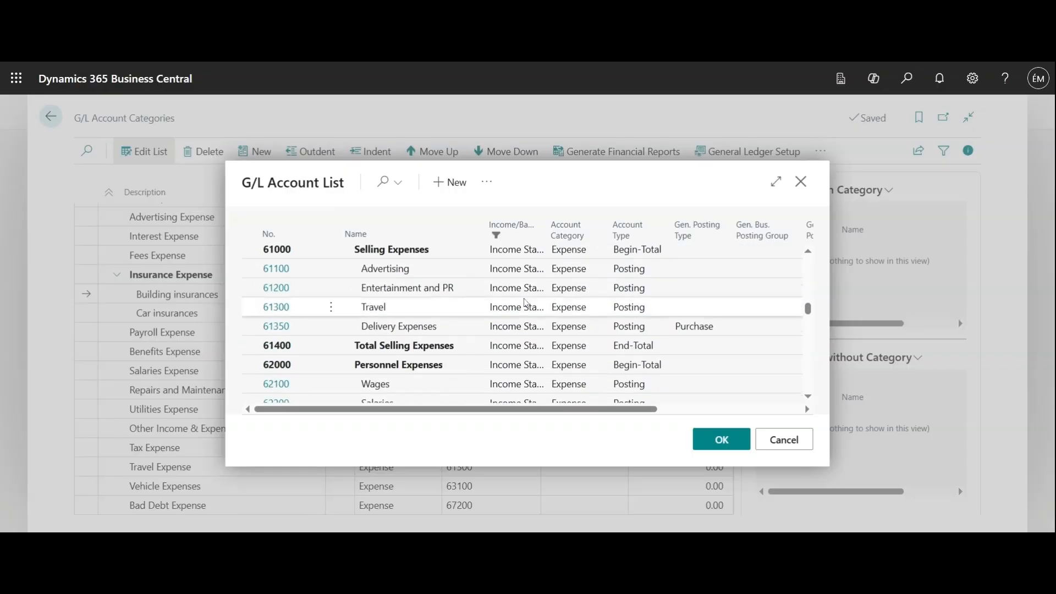
scroll(526, 305, "down", 10)
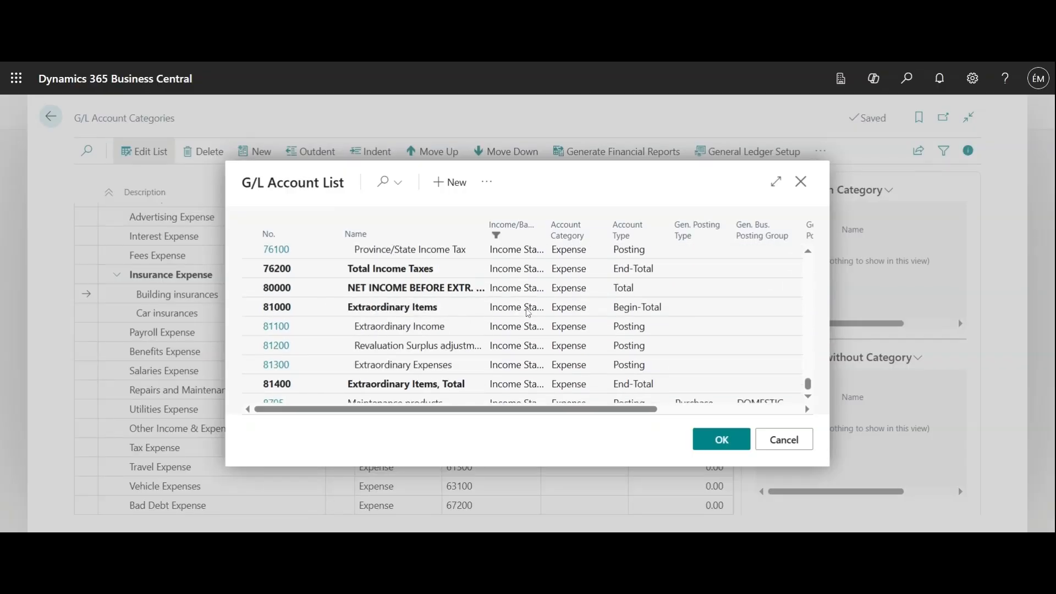
scroll(531, 323, "up", 10)
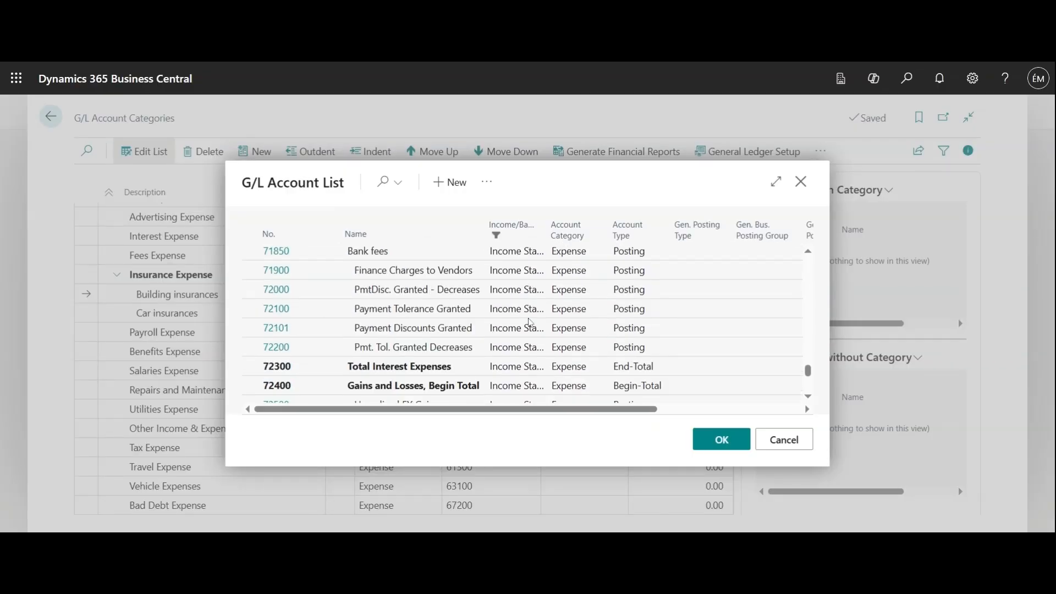
scroll(530, 323, "down", 2)
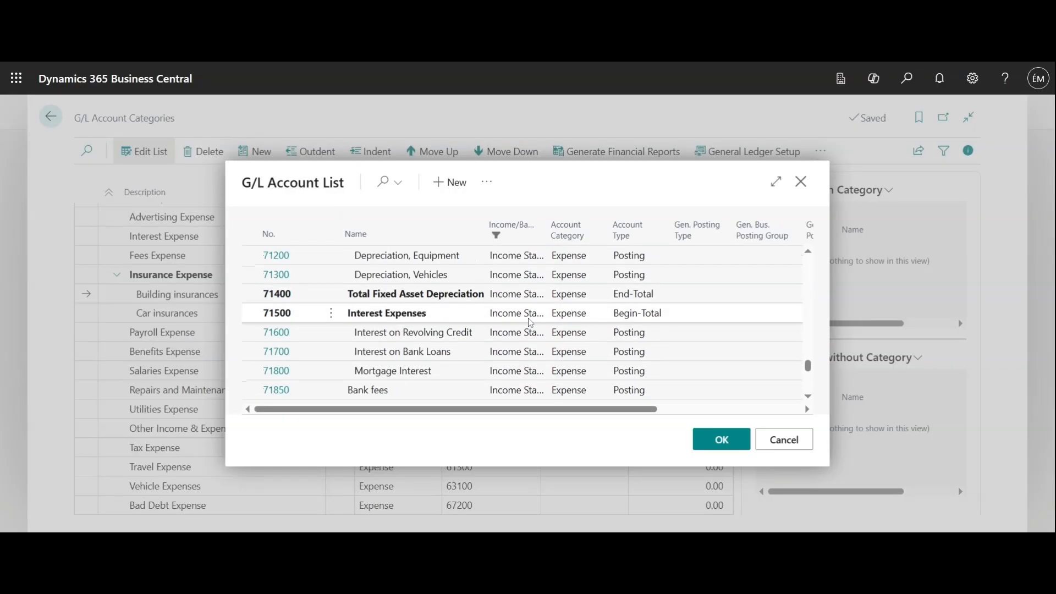
scroll(530, 323, "up", 12)
scroll(530, 323, "up", 15)
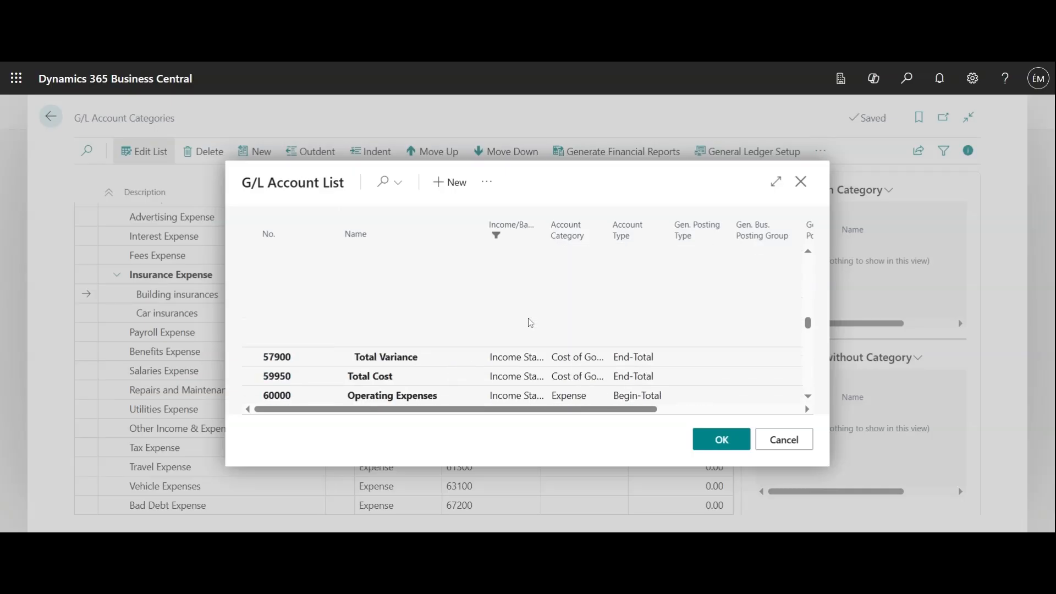
scroll(529, 323, "up", 15)
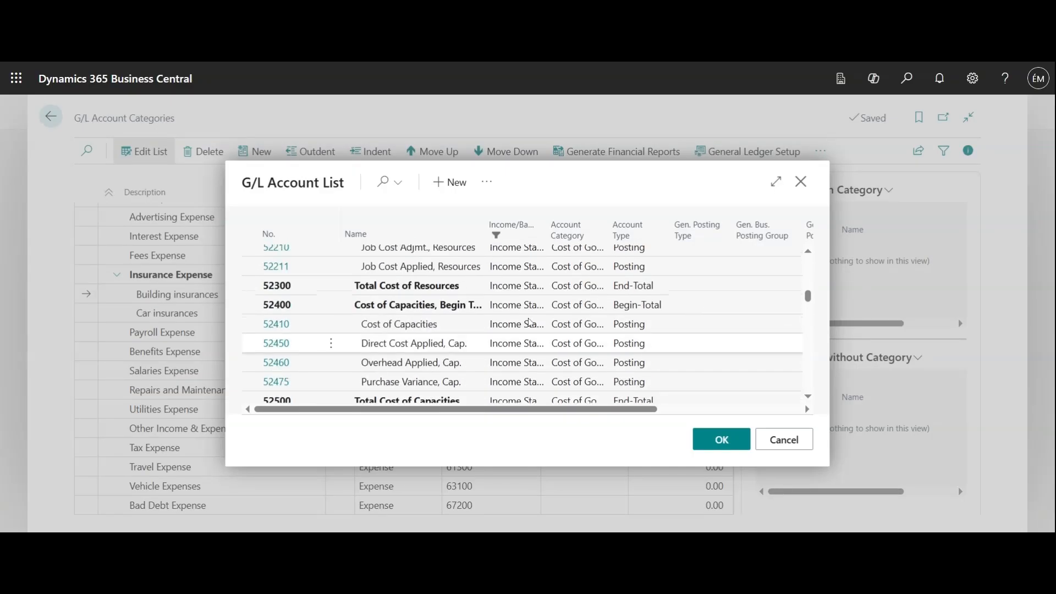
scroll(531, 323, "up", 1)
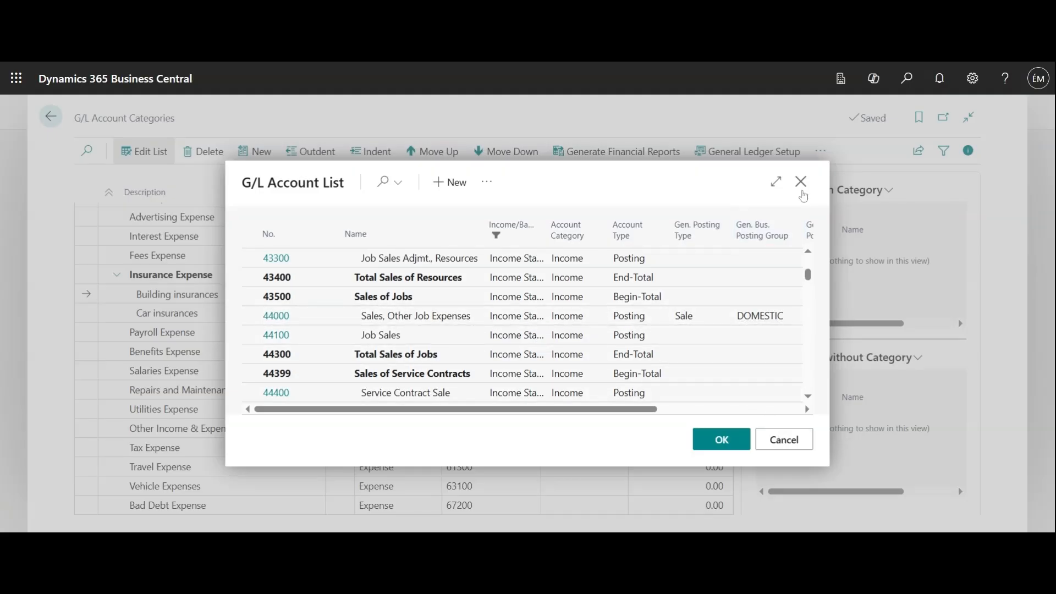
left_click(800, 183)
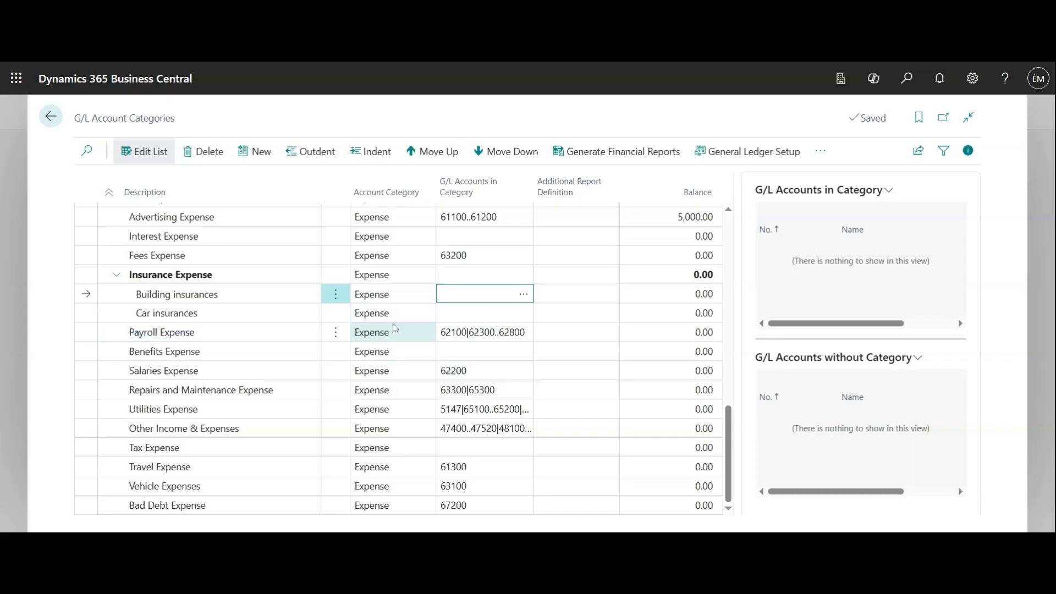
left_click(461, 318)
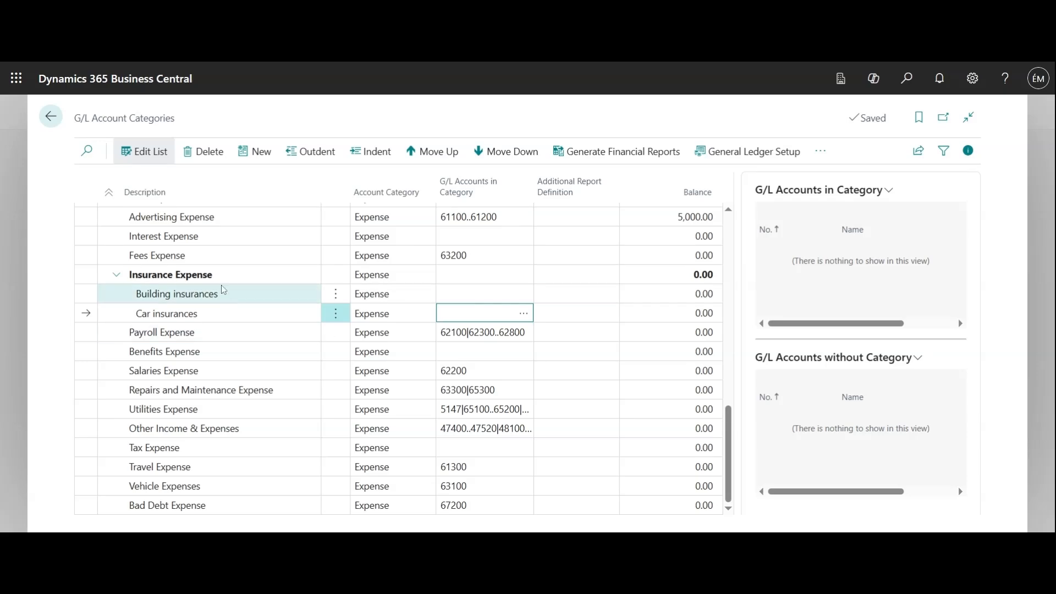
left_click(462, 281)
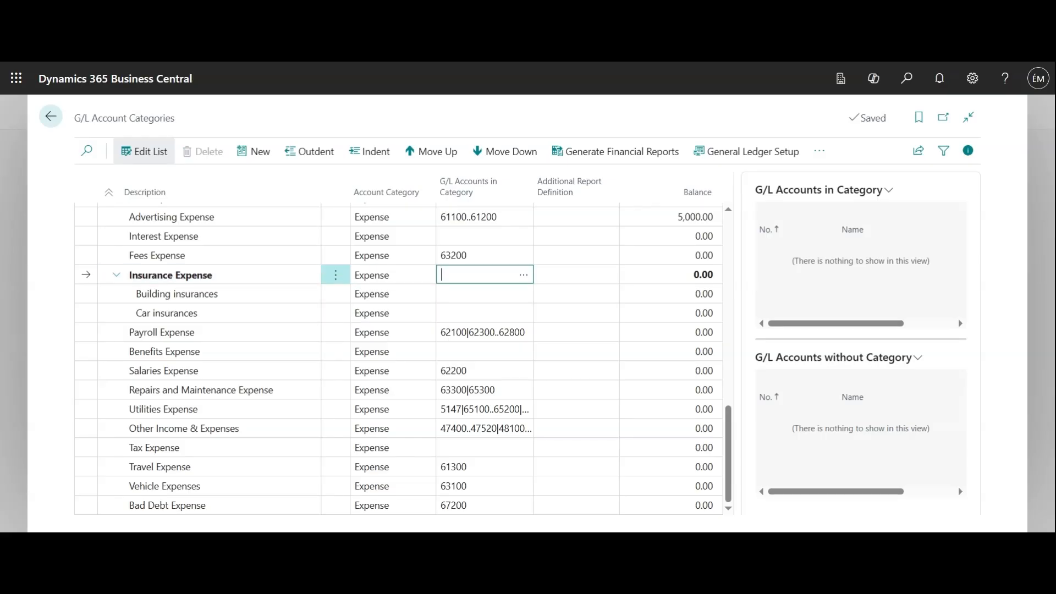